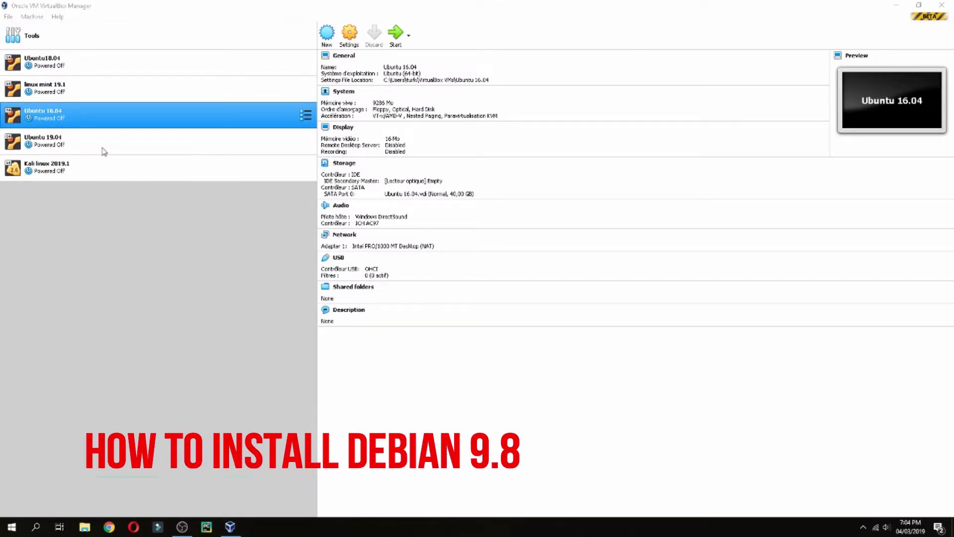
Bring up the Machine menu with its New and Add machine entries.
click(10, 19)
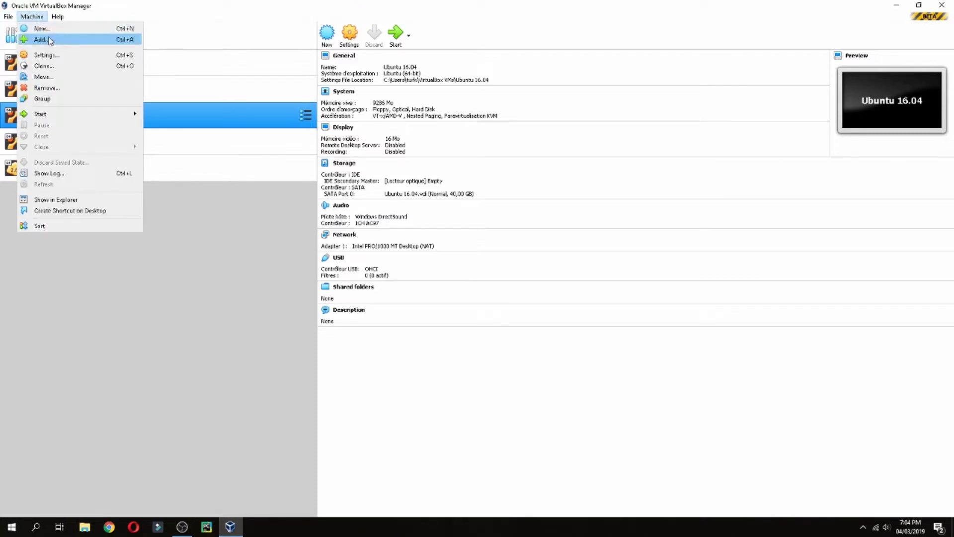
Create VM 'debian 9.8' as Linux Debian (64-bit) with about 4909 MB memory.
click(43, 28)
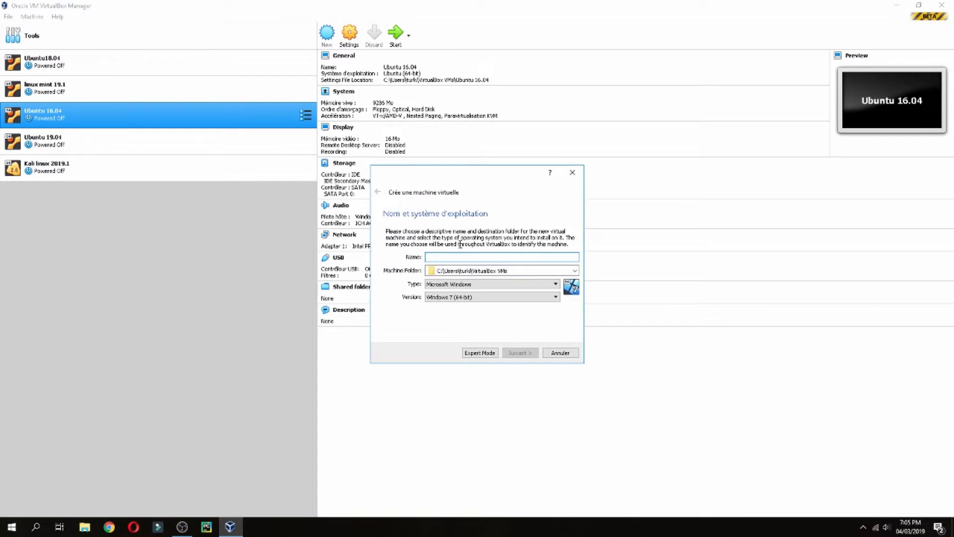
text(debian 9.8)
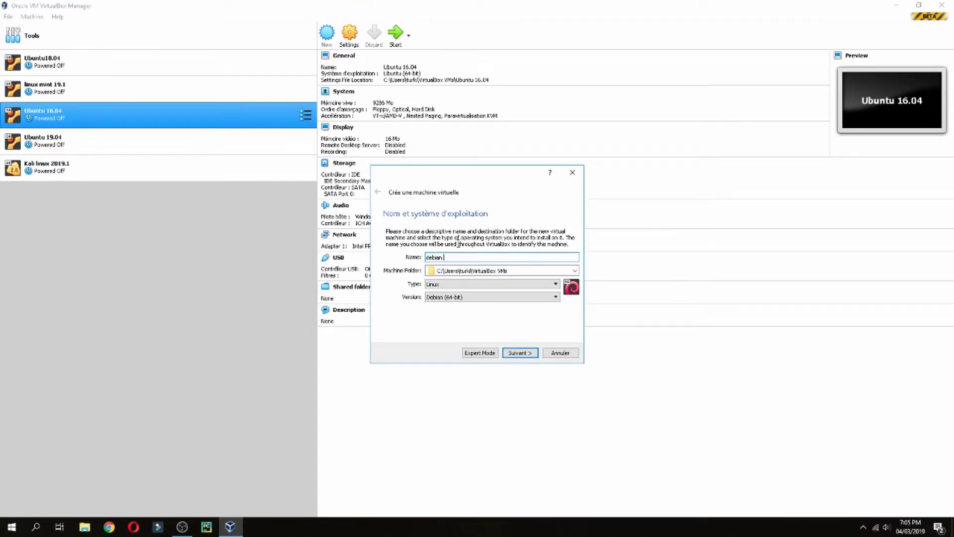
click(518, 352)
drag(396, 263, 434, 265)
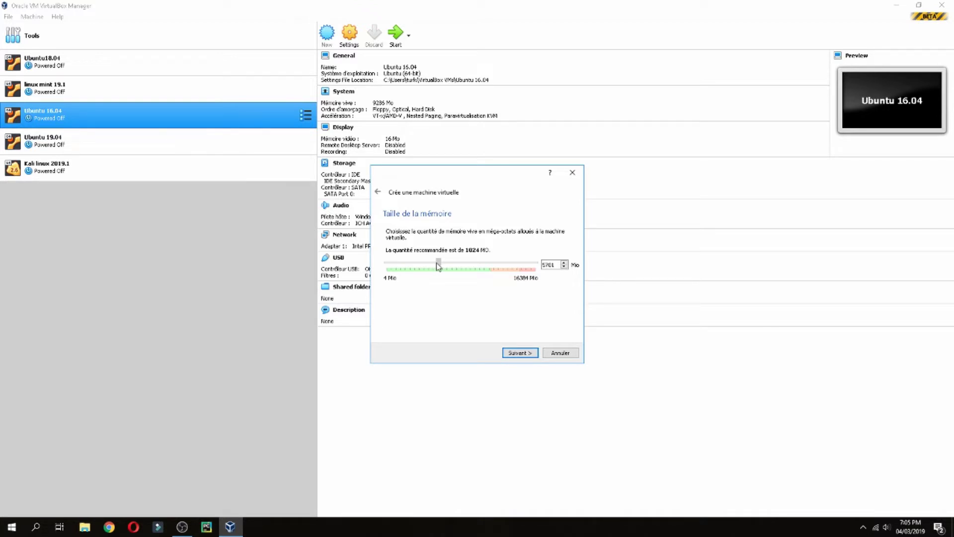
drag(435, 266, 431, 266)
click(519, 353)
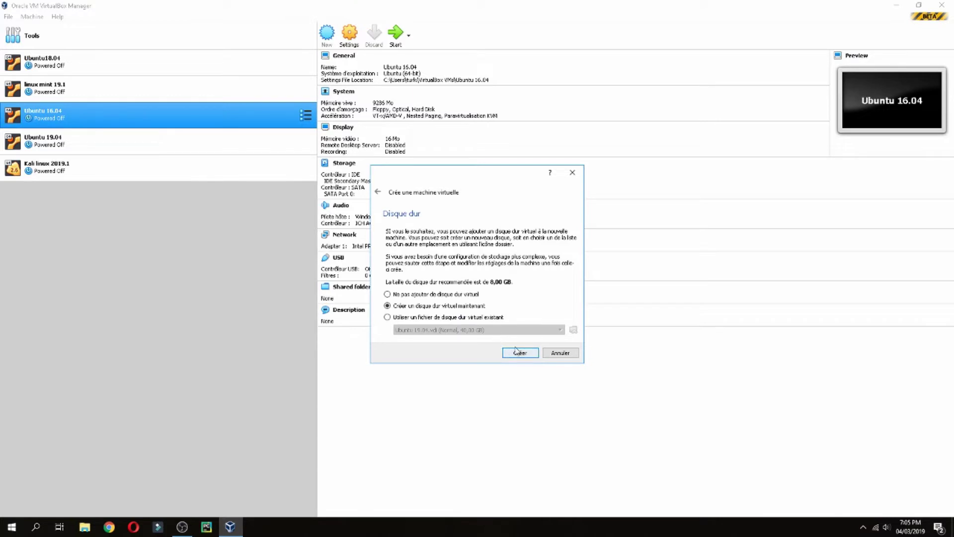
Give debian 9.8 a new 40.95 GB VDI virtual hard disk.
click(519, 353)
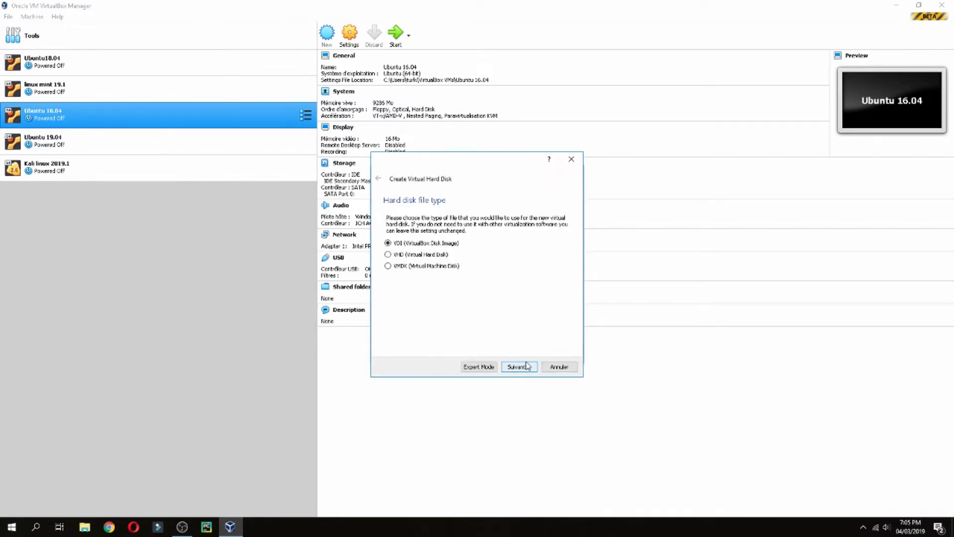
click(527, 366)
click(525, 367)
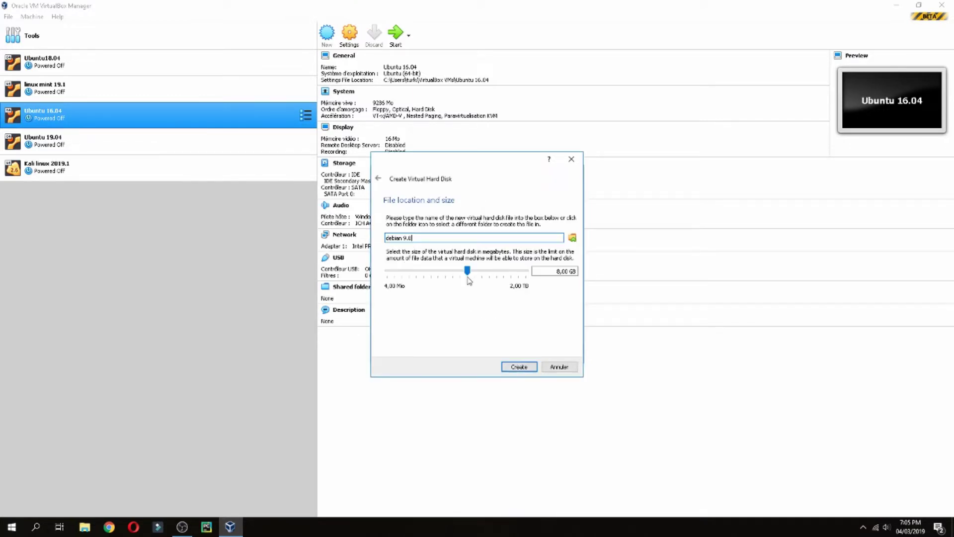
drag(475, 271, 486, 272)
click(527, 366)
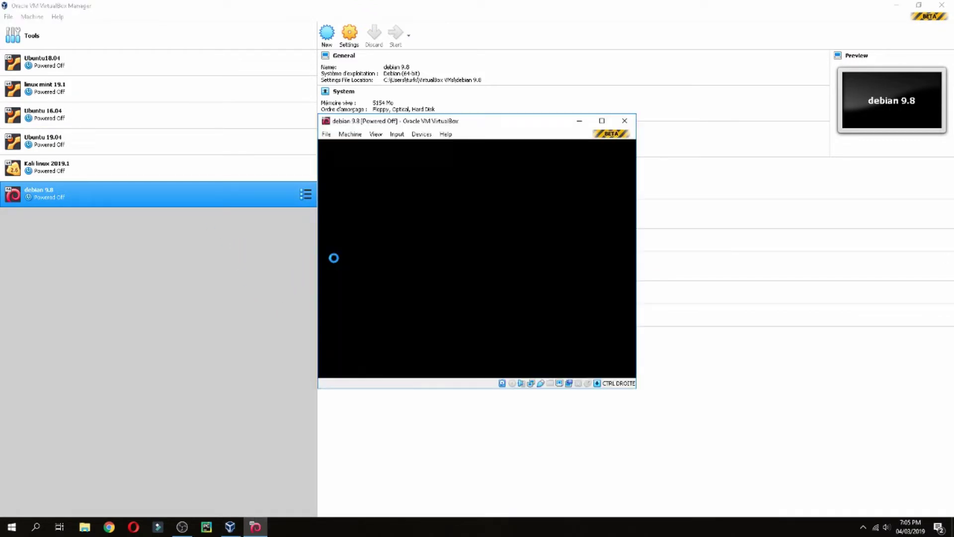
Boot the VM from debian-9.8.0-amd64-netinst.iso in the Téléchargements folder.
click(554, 304)
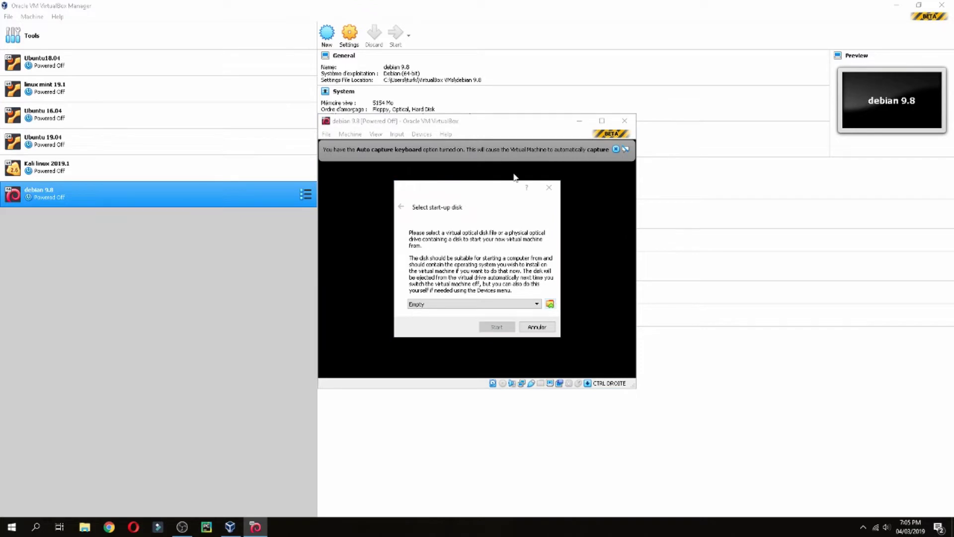
click(435, 339)
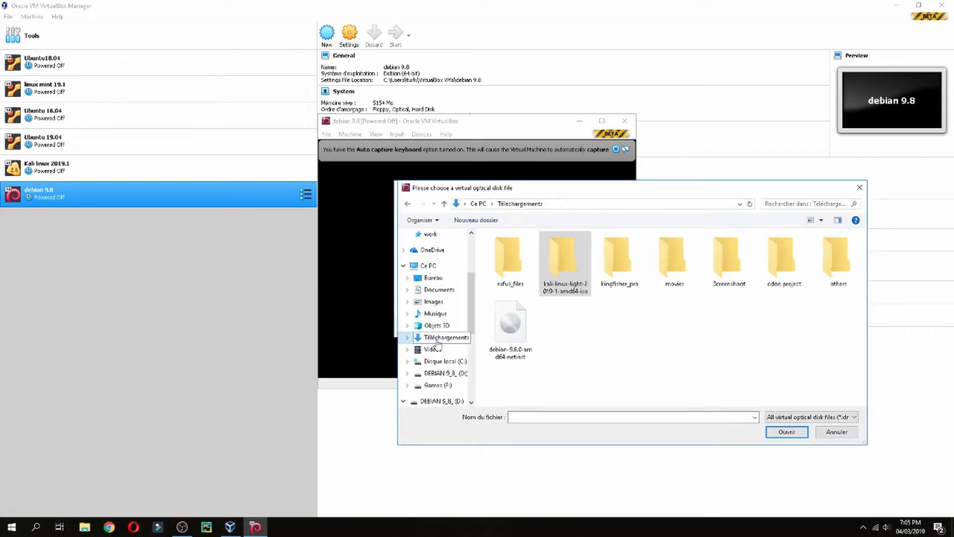
double_click(507, 322)
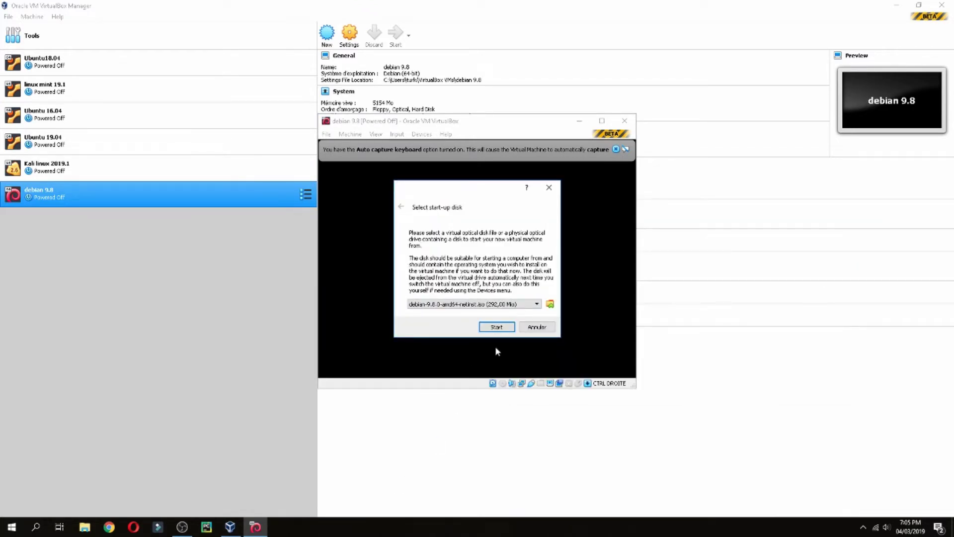
click(495, 328)
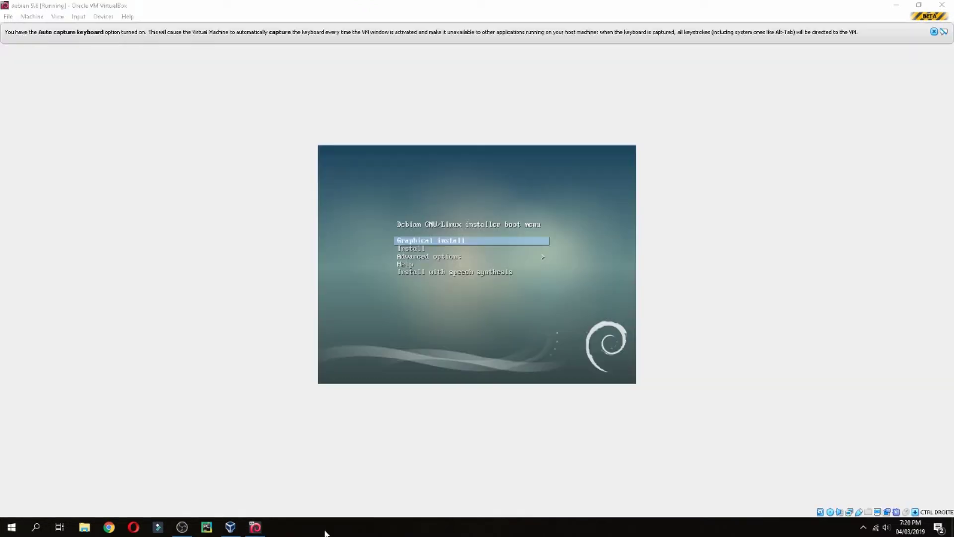
Pick English, United States and the French keymap in the graphical installer.
click(408, 264)
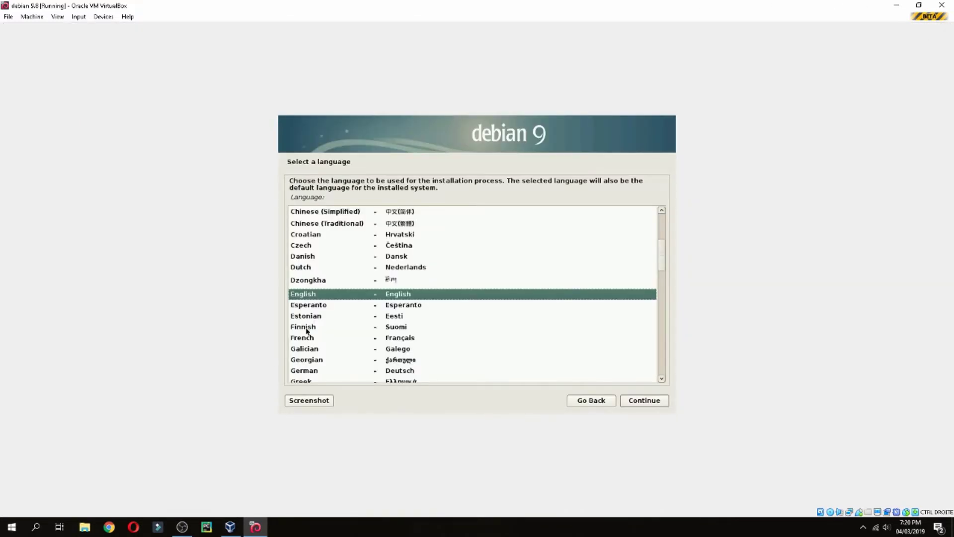
click(655, 404)
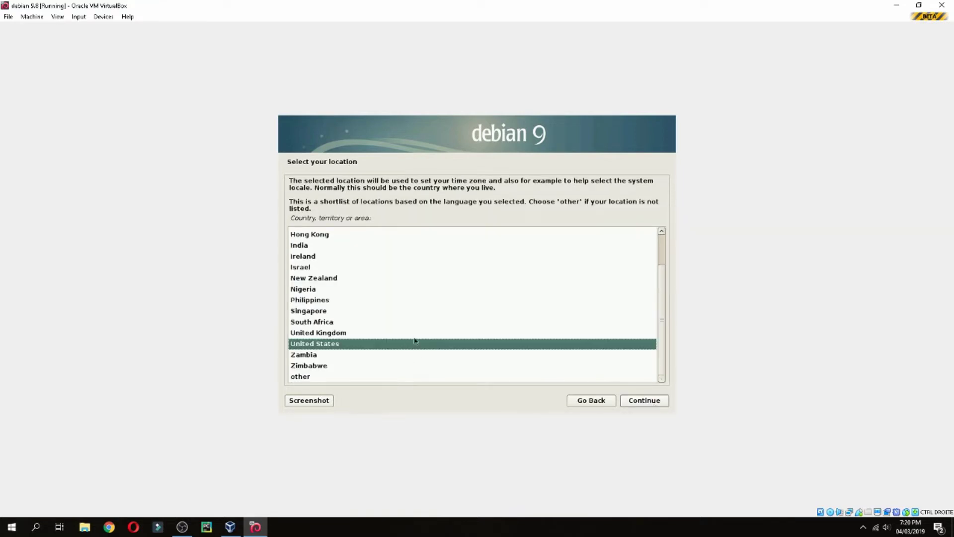
click(653, 401)
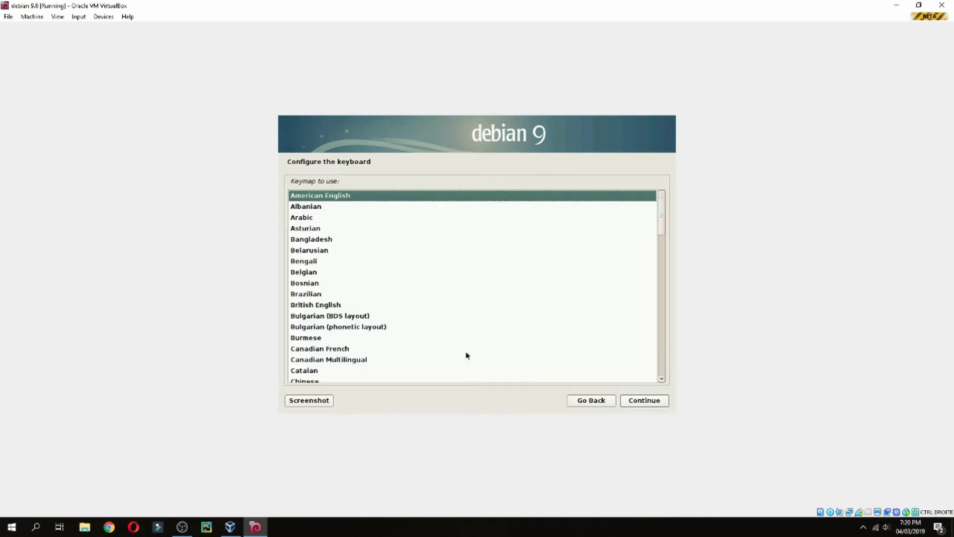
click(325, 314)
text(f)
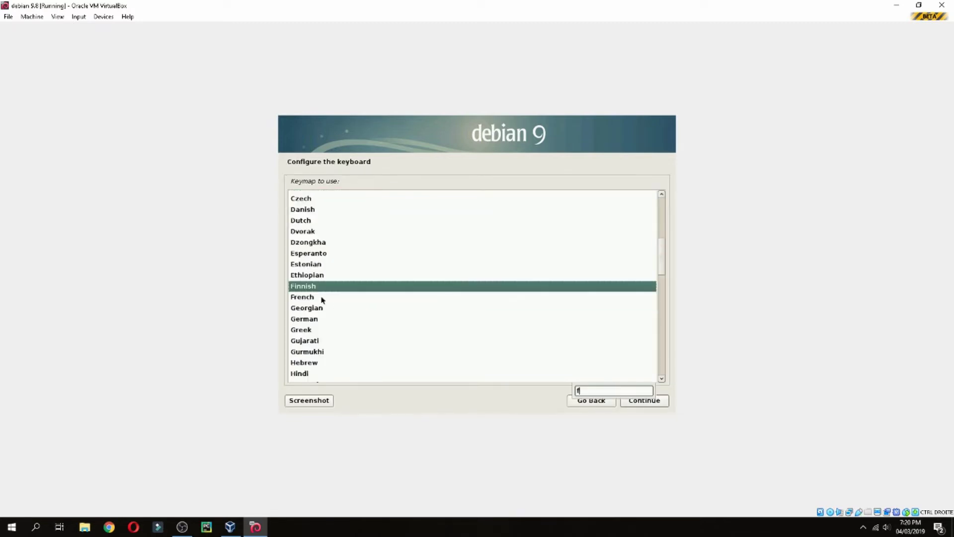
click(322, 297)
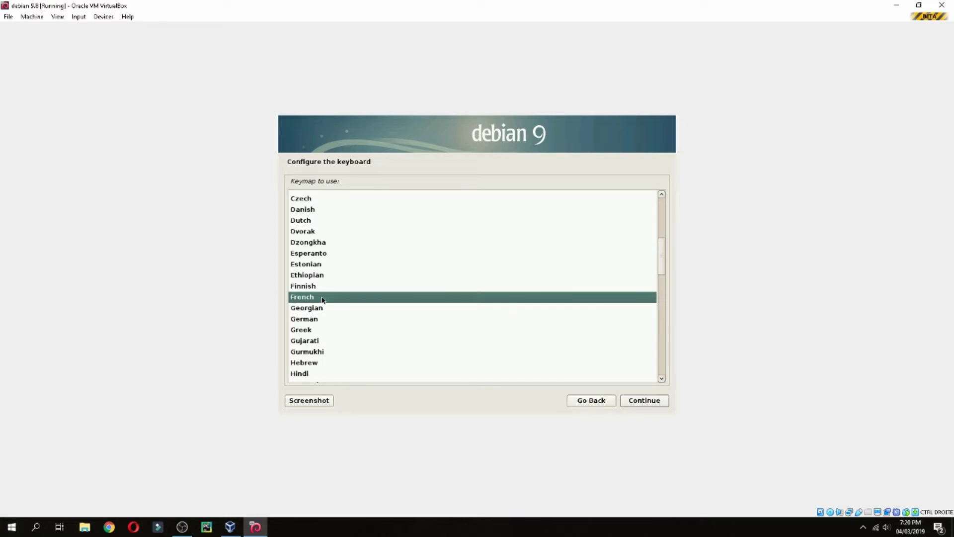
click(628, 400)
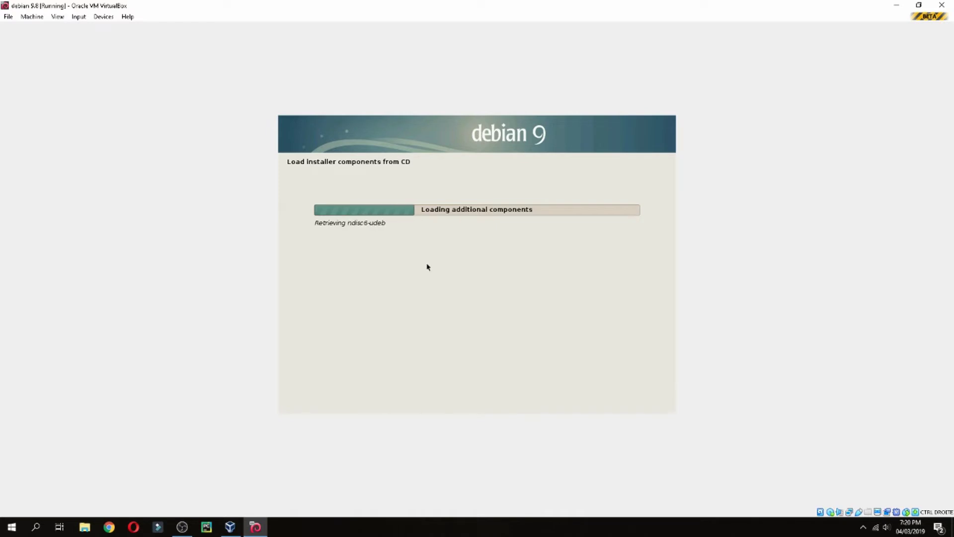
Set the hostname to mtsoftware and leave the domain name blank.
click(290, 532)
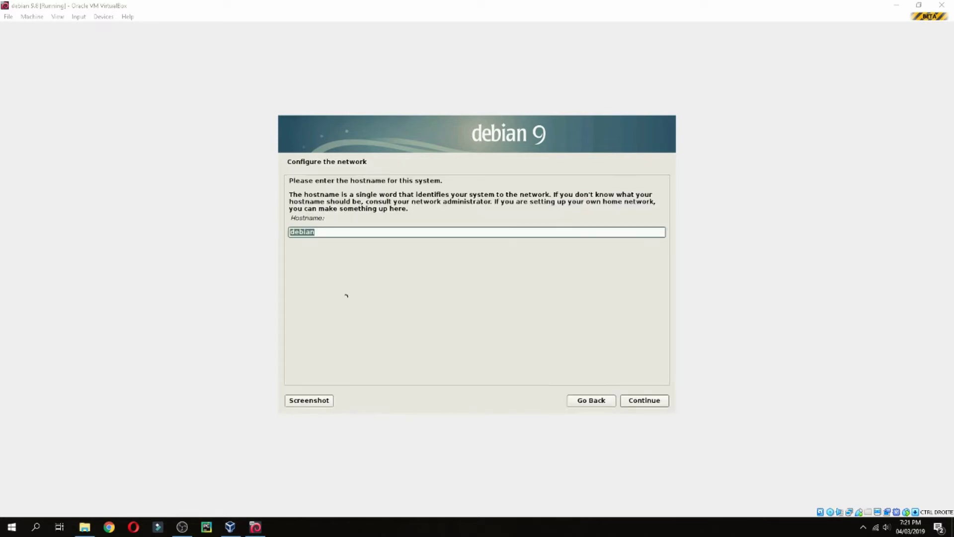
click(342, 230)
text(mtsoft)
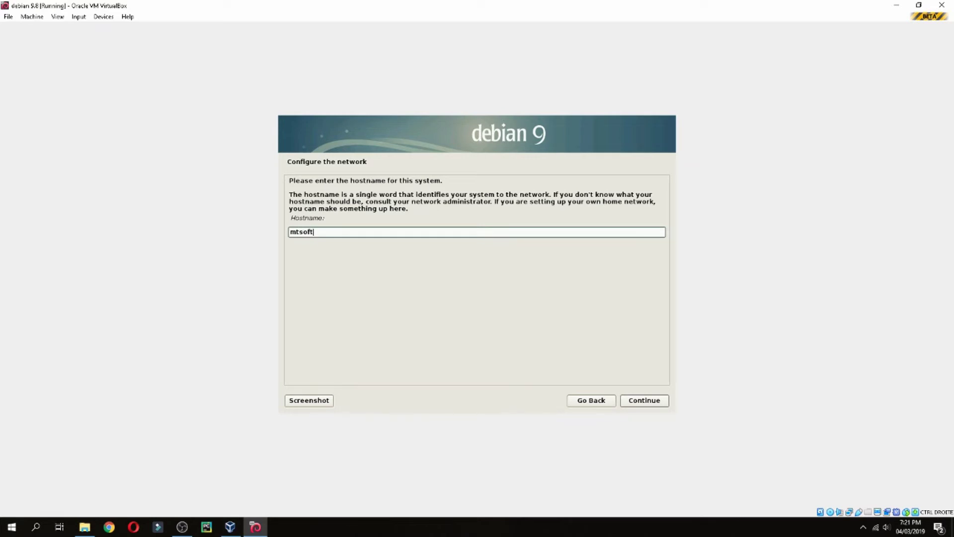
text(ware)
click(641, 402)
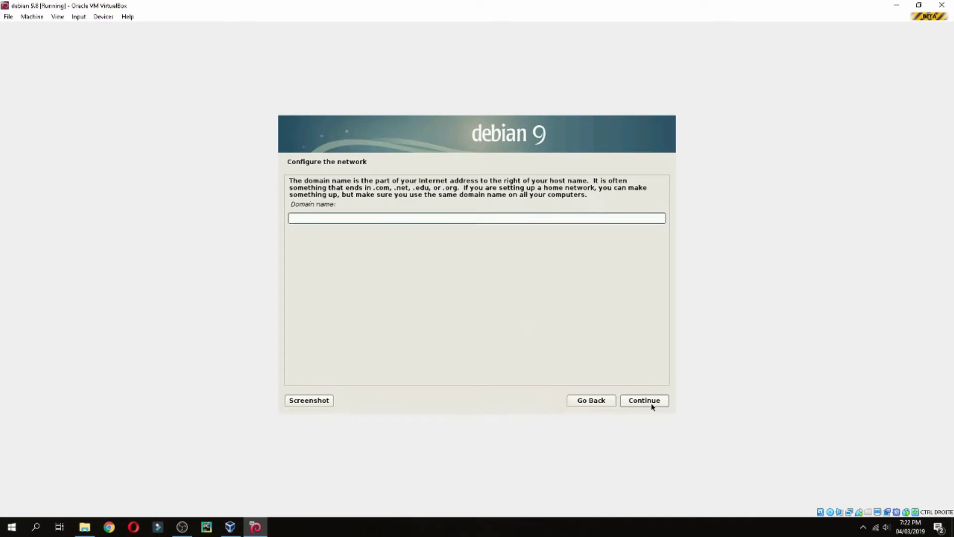
click(652, 406)
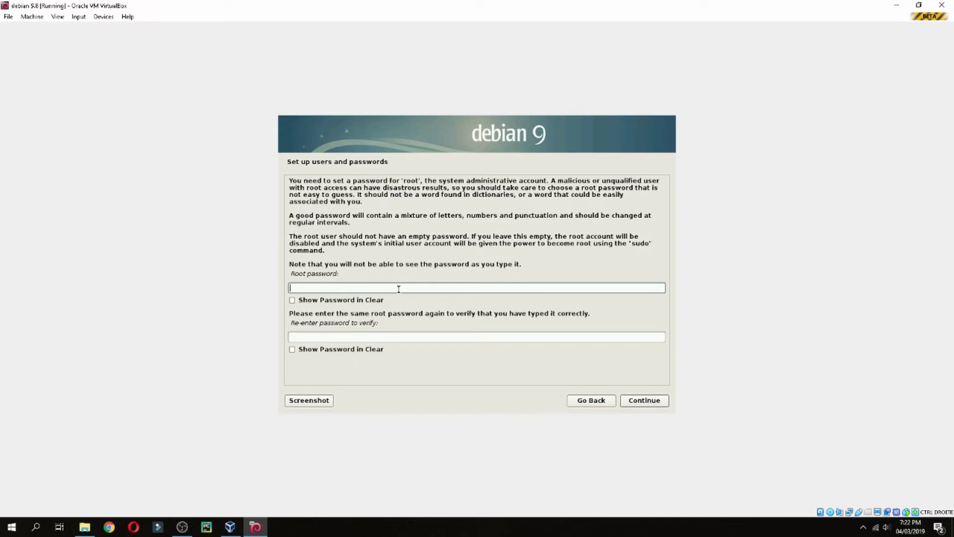
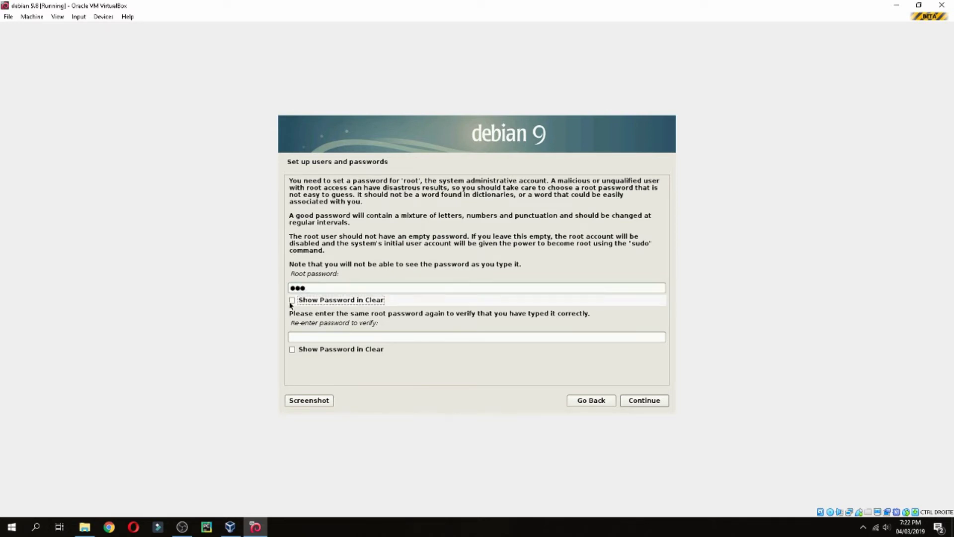
Enter the root password and re-enter it to confirm.
key(Tab)
click(302, 339)
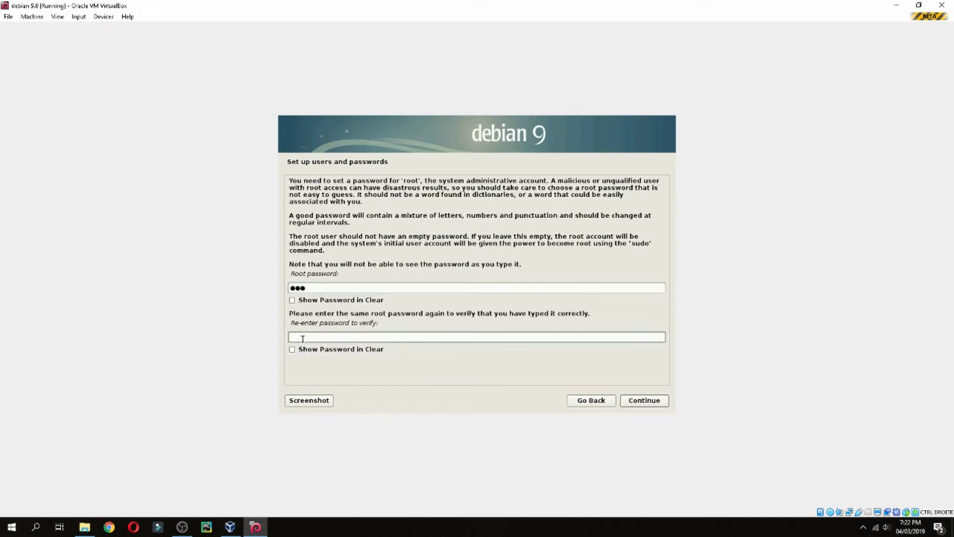
click(647, 402)
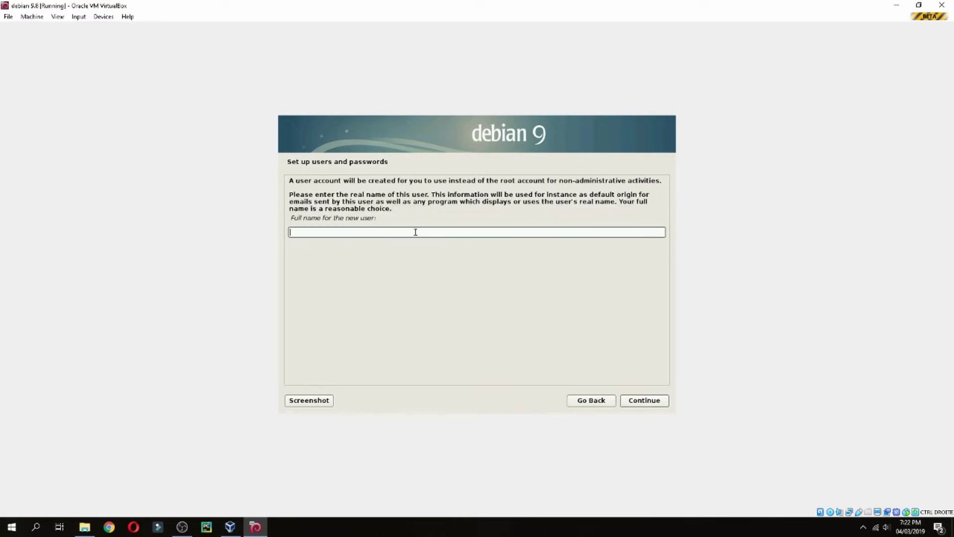
Enter the user's full name and a username, replacing the rejected reserved name root.
click(643, 400)
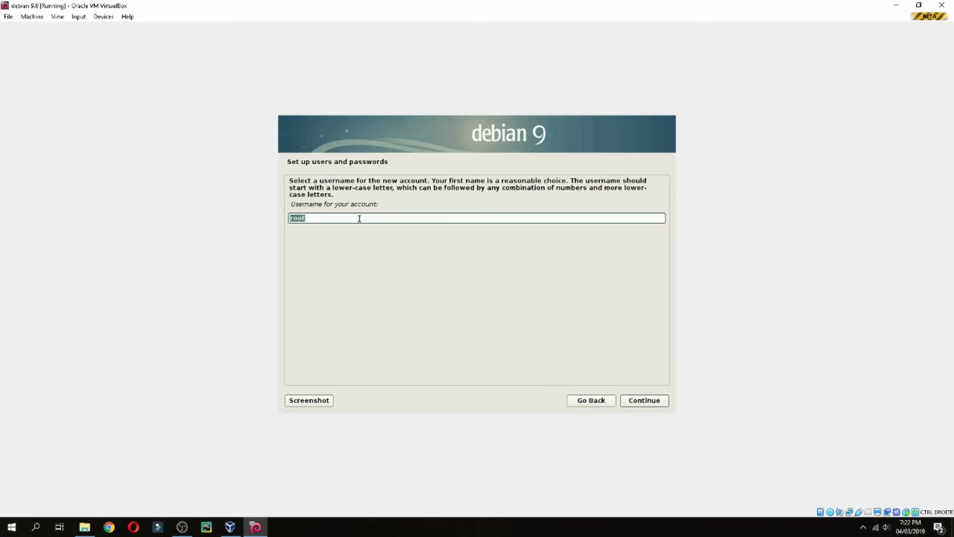
text(7)
click(642, 403)
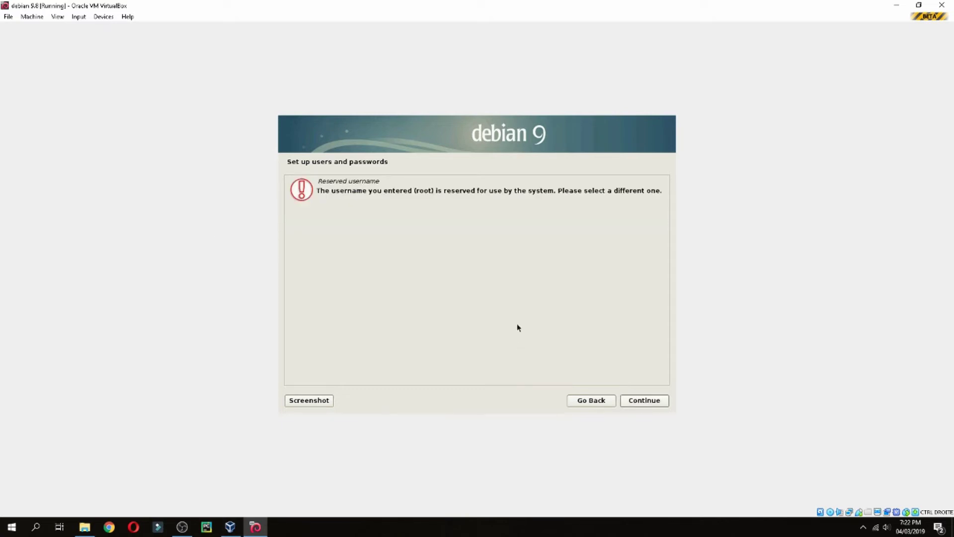
click(644, 401)
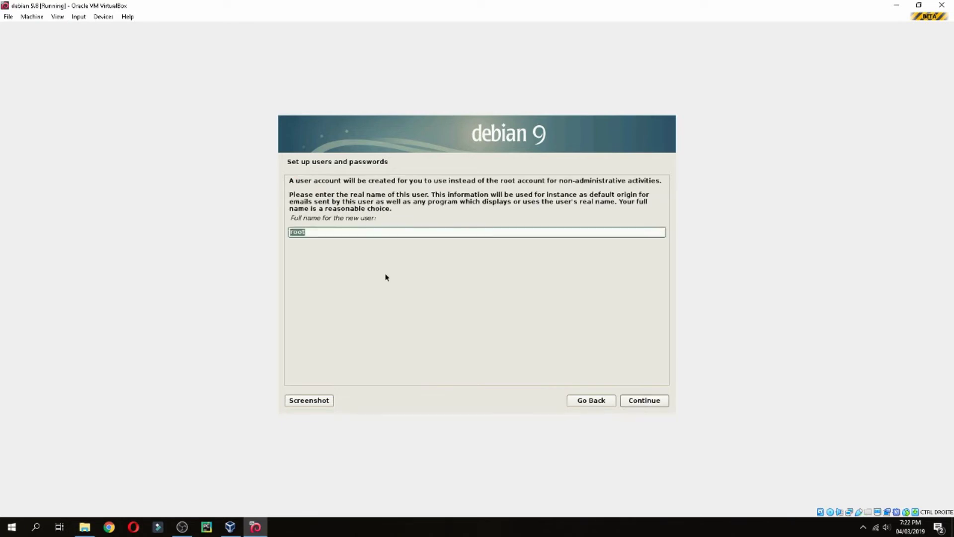
text(turki)
click(662, 401)
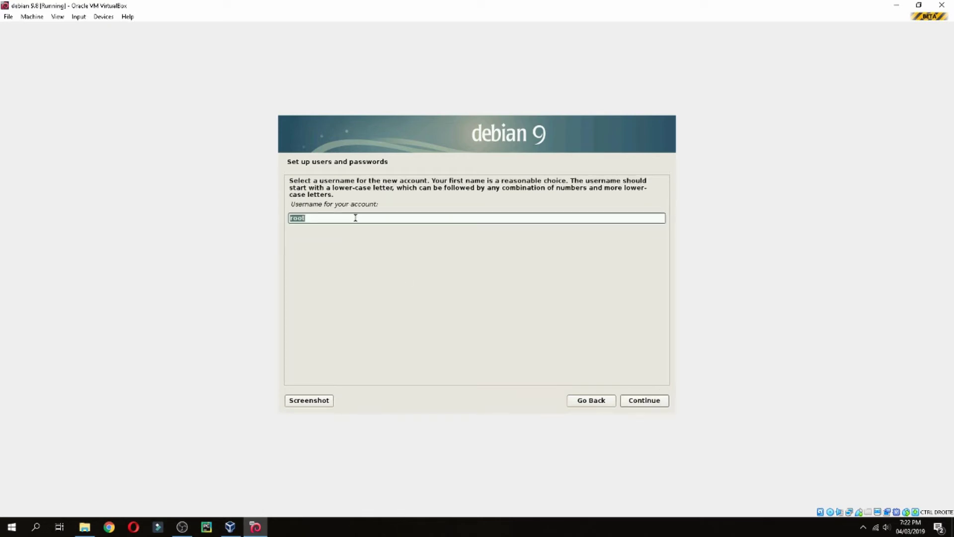
text(turki)
click(642, 395)
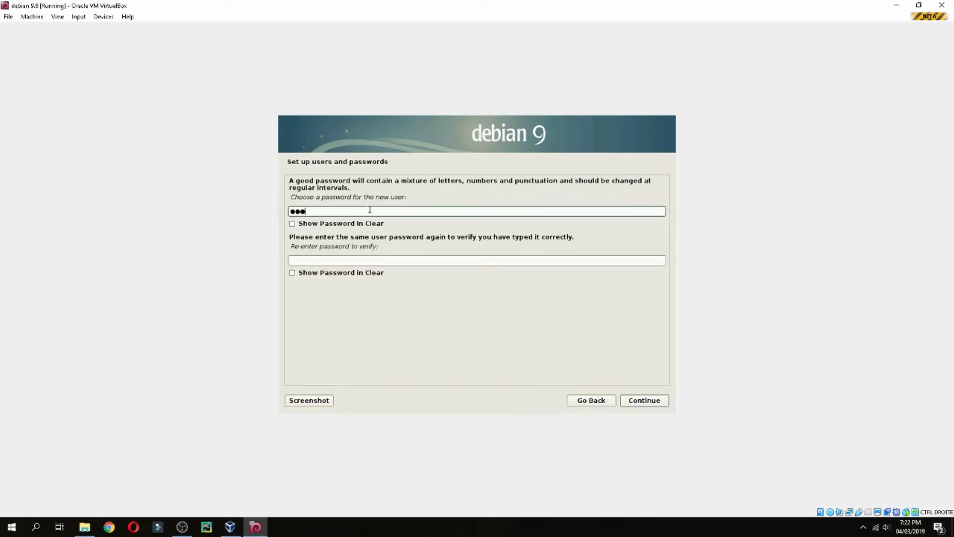
Enter the new user's password and re-enter it to confirm.
click(382, 259)
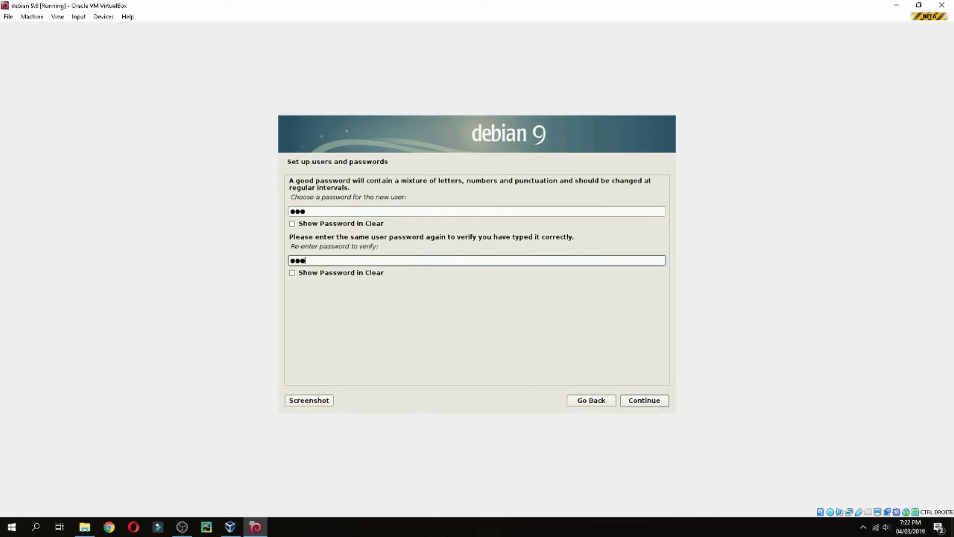
click(649, 399)
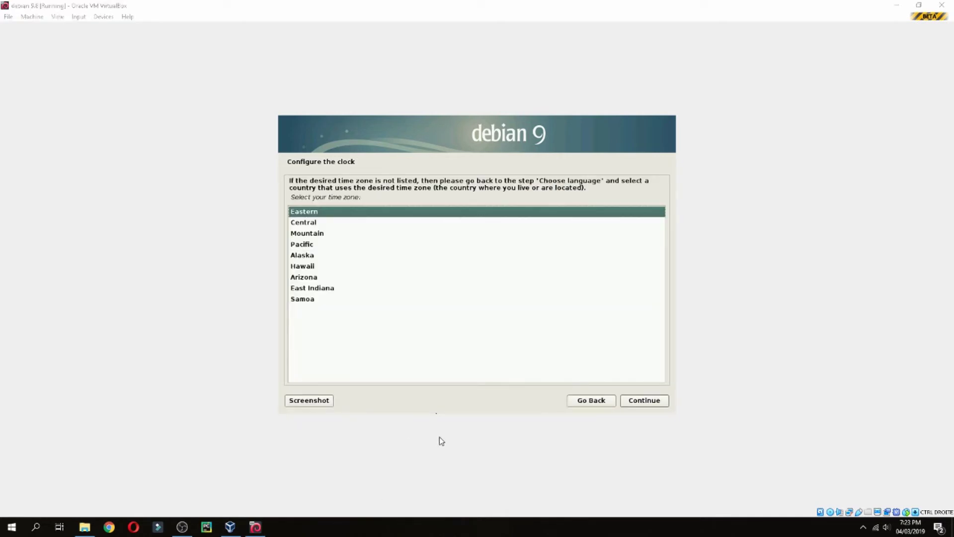
Keep Eastern as the clock's time zone.
click(657, 403)
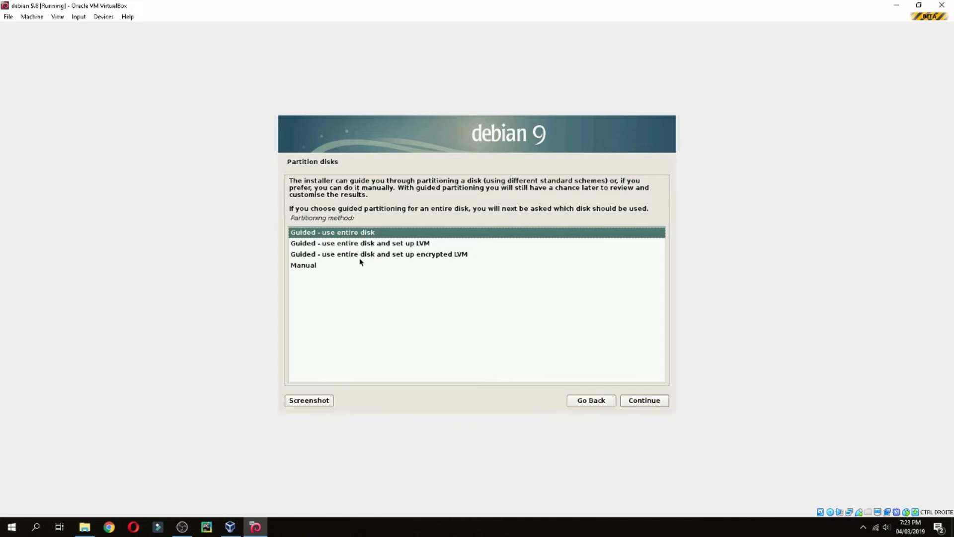
Choose guided whole-disk partitioning of the 44 GB VBOX HARDDISK with a separate /home partition.
click(659, 402)
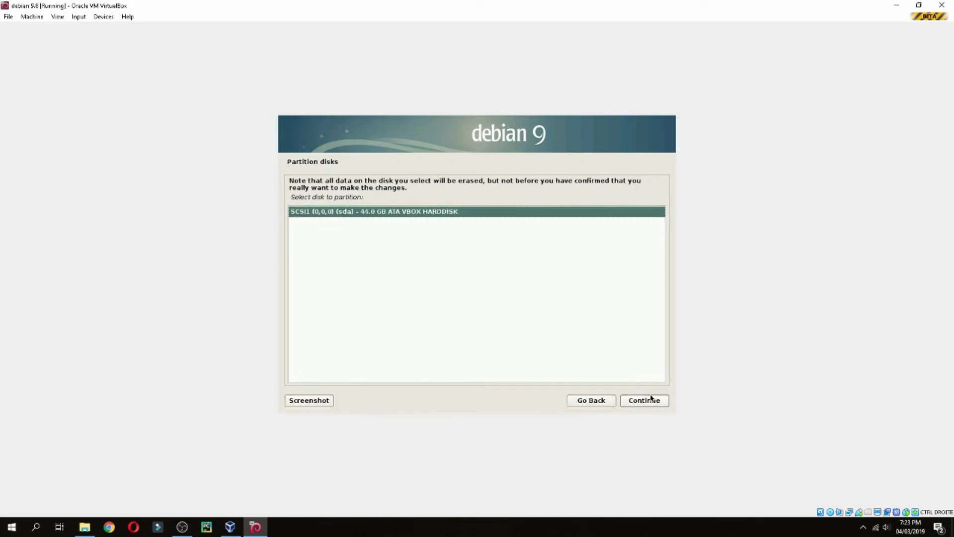
click(651, 399)
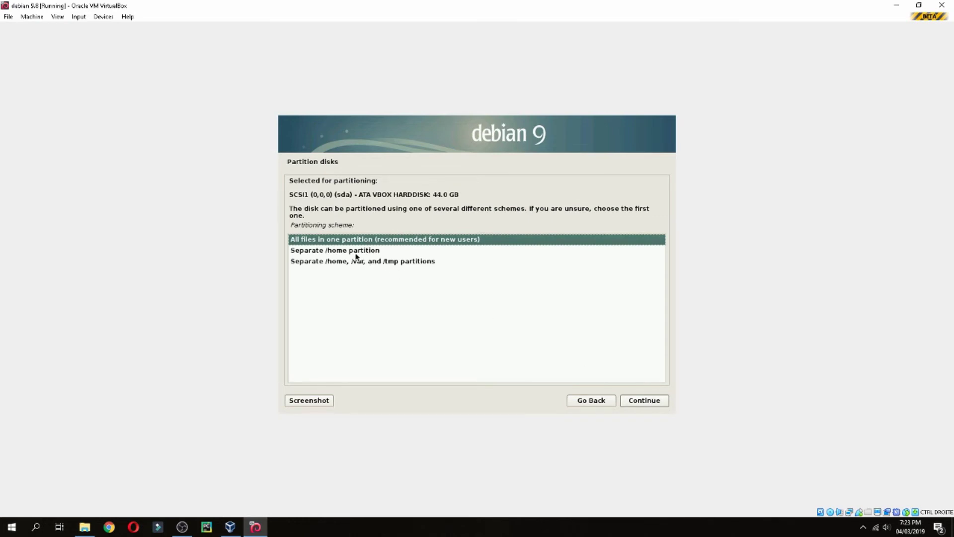
click(350, 254)
click(642, 403)
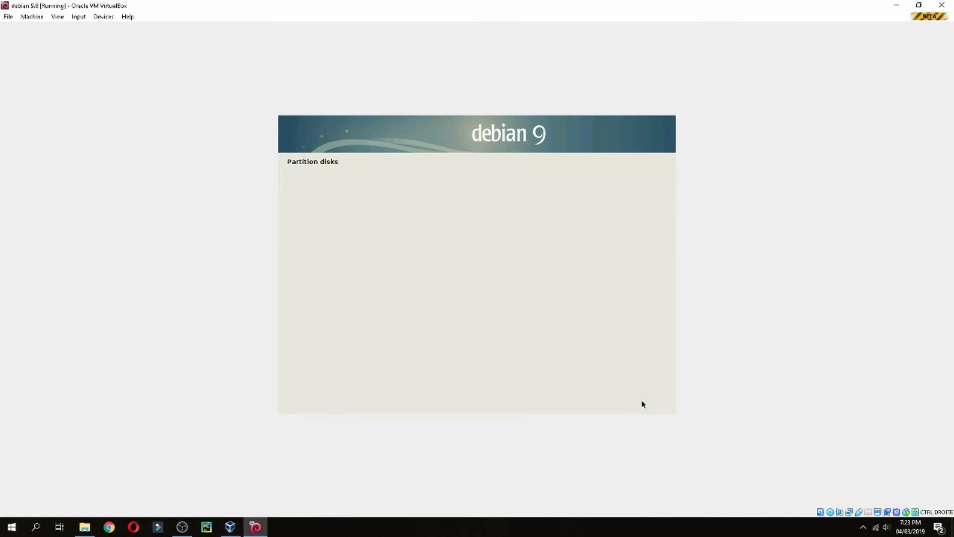
Finish partitioning and write the ext4 and swap partition changes to disk.
click(644, 400)
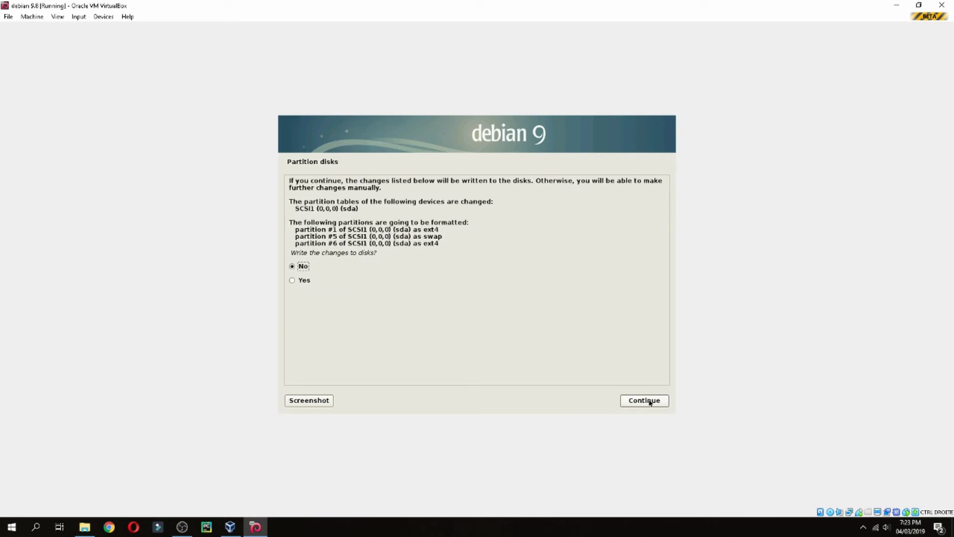
click(301, 281)
click(659, 401)
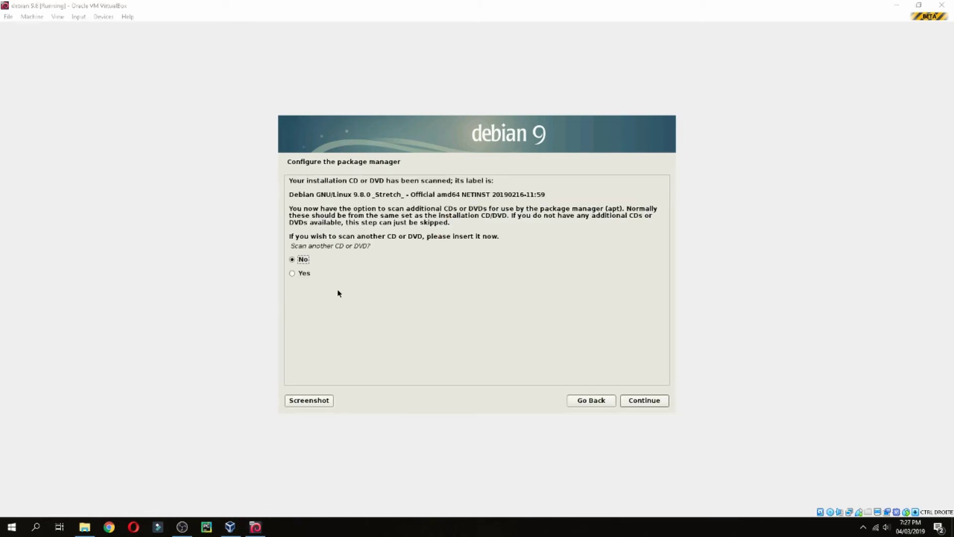
Skip the extra CD scan and use the United States mirror ftp.us.debian.org with no proxy.
click(645, 401)
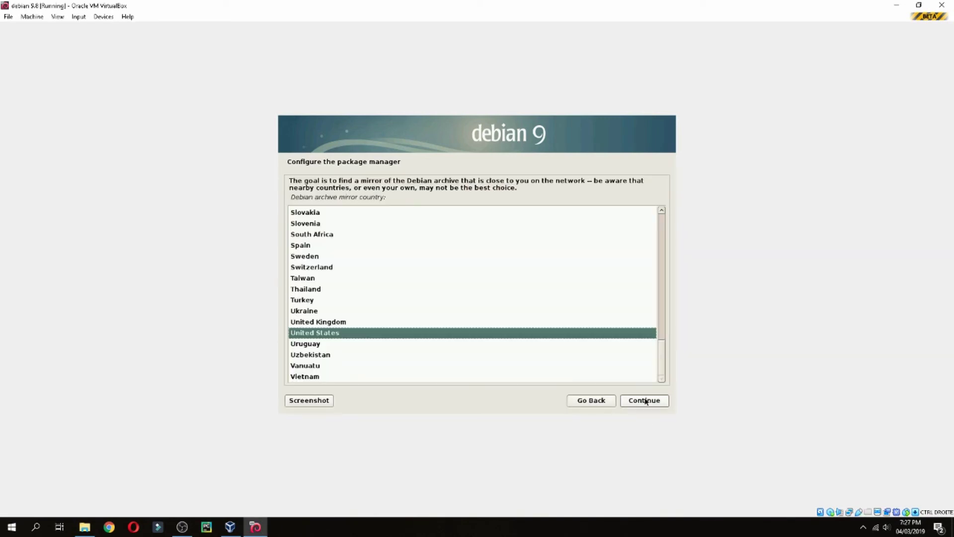
click(647, 407)
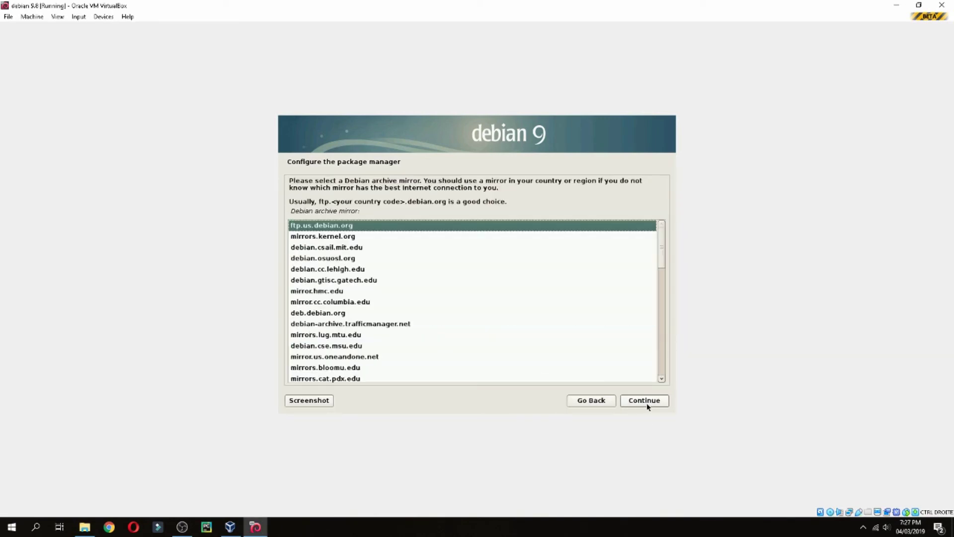
click(646, 403)
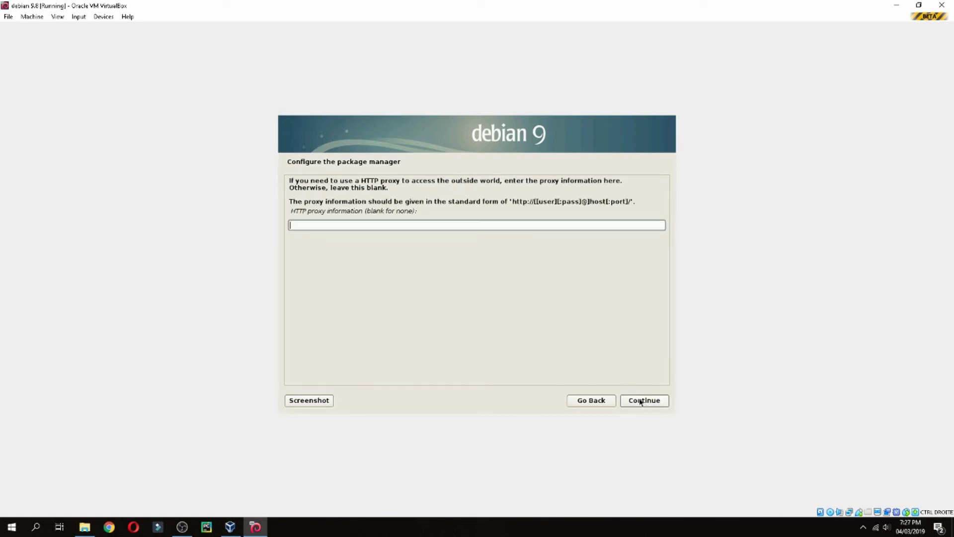
click(645, 405)
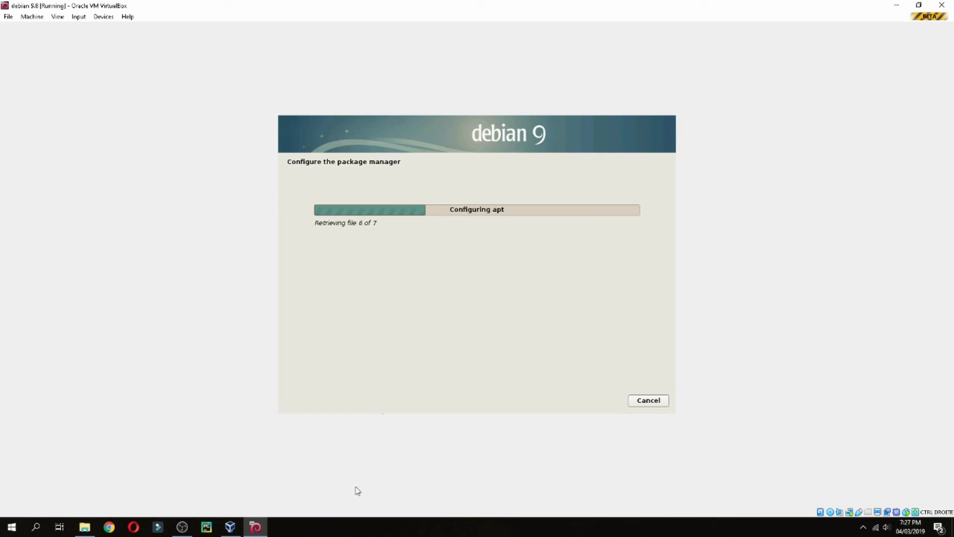
click(311, 530)
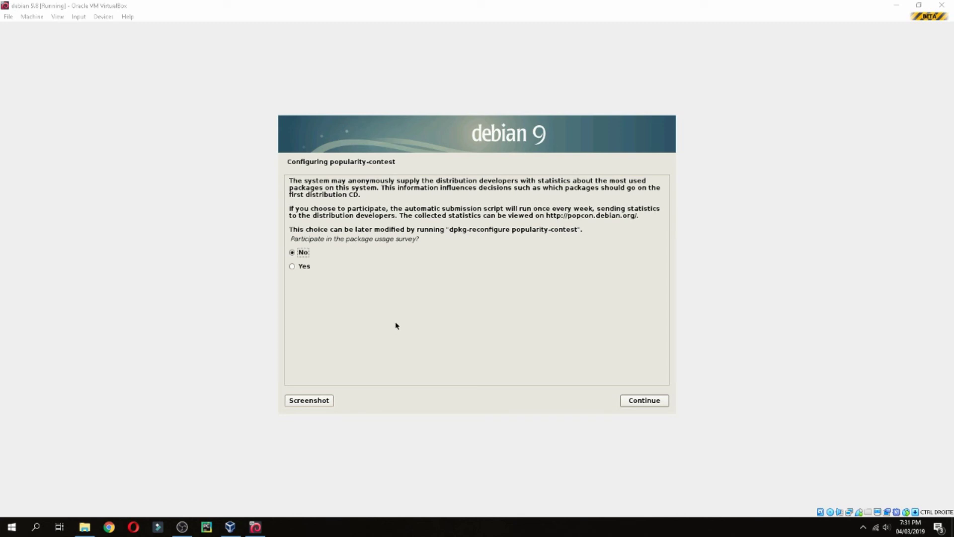
Keep the popularity-contest survey set to No and continue.
click(639, 403)
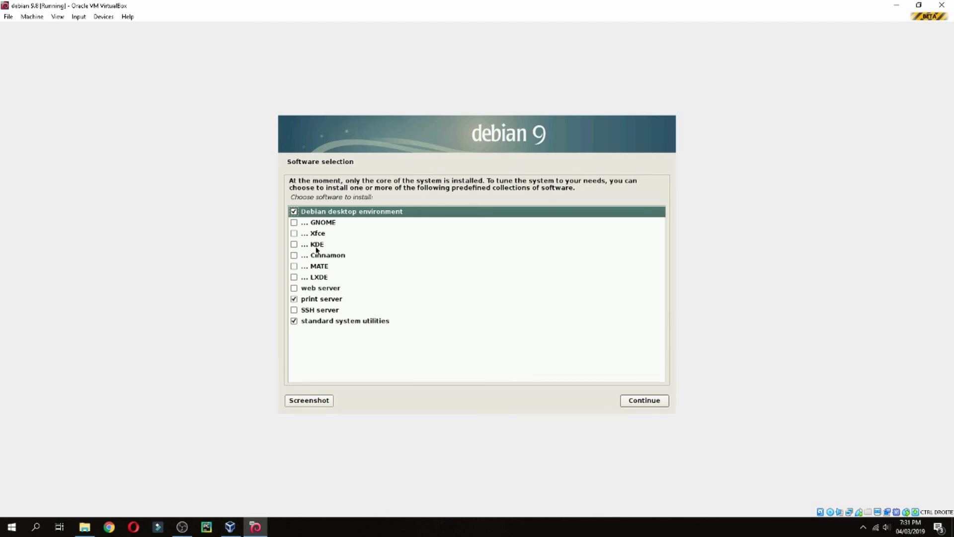
Add GNOME to the Debian desktop selection and install the chosen software collections.
click(294, 223)
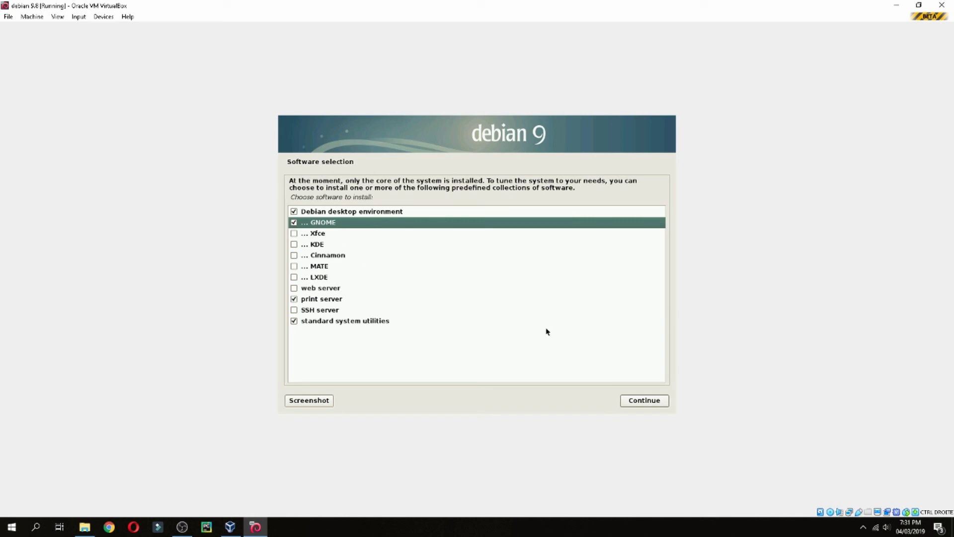
click(644, 400)
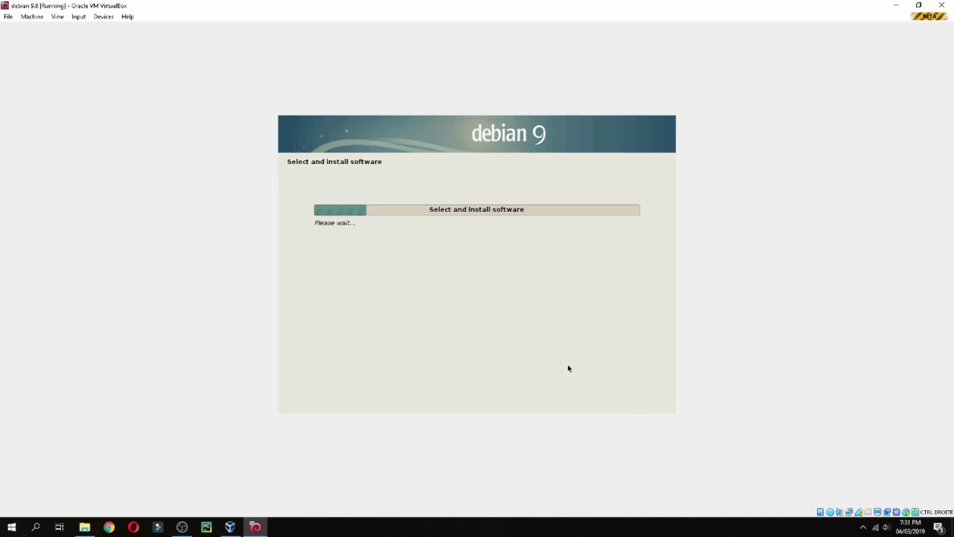
click(332, 529)
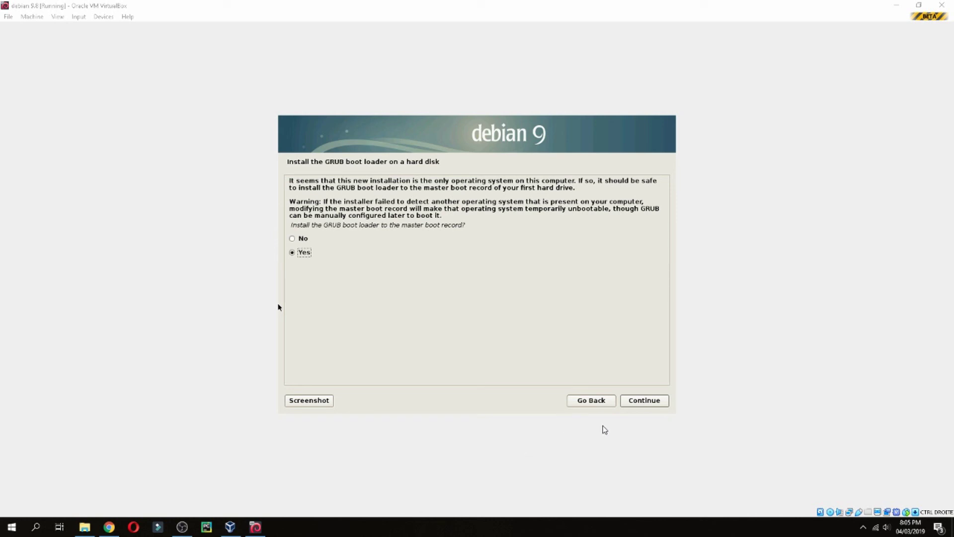
Accept GRUB in the master boot record and install it on /dev/sda.
click(639, 401)
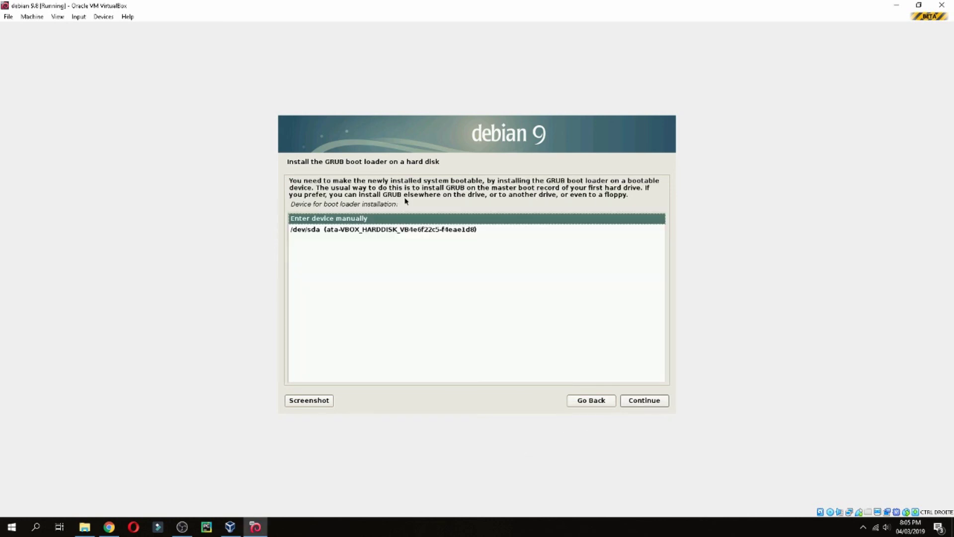
click(432, 234)
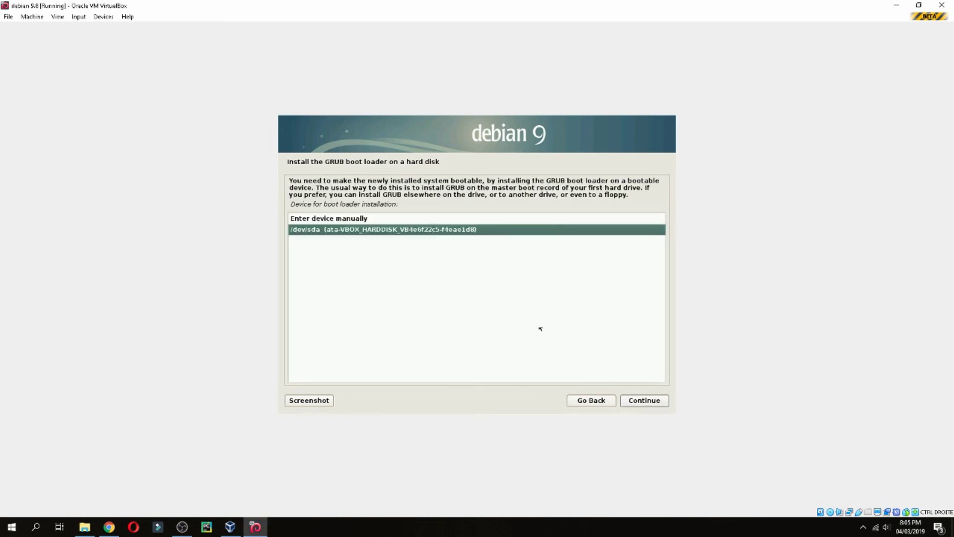
click(646, 403)
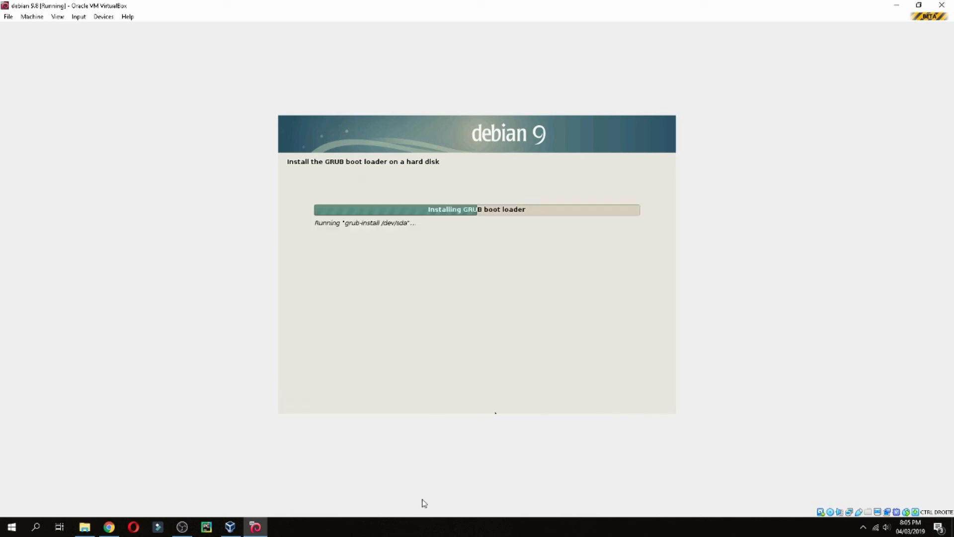